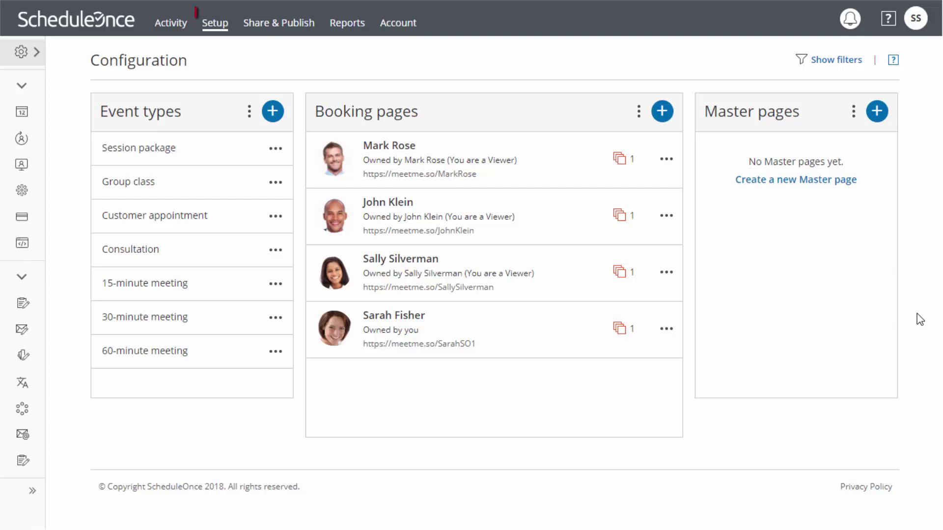
- Start a new Master page named 'Sales team' and enter 'Salesteambookings' as its public link
click(877, 111)
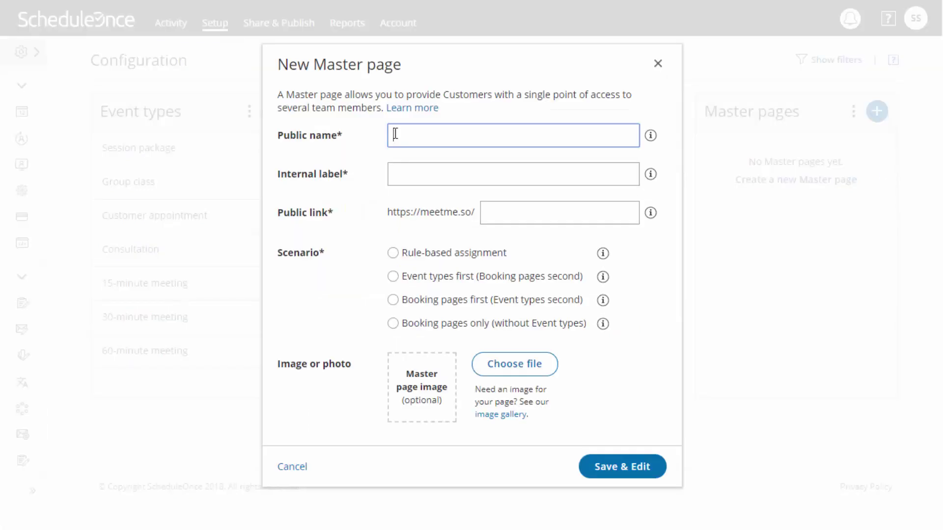
text(Sales team)
click(512, 212)
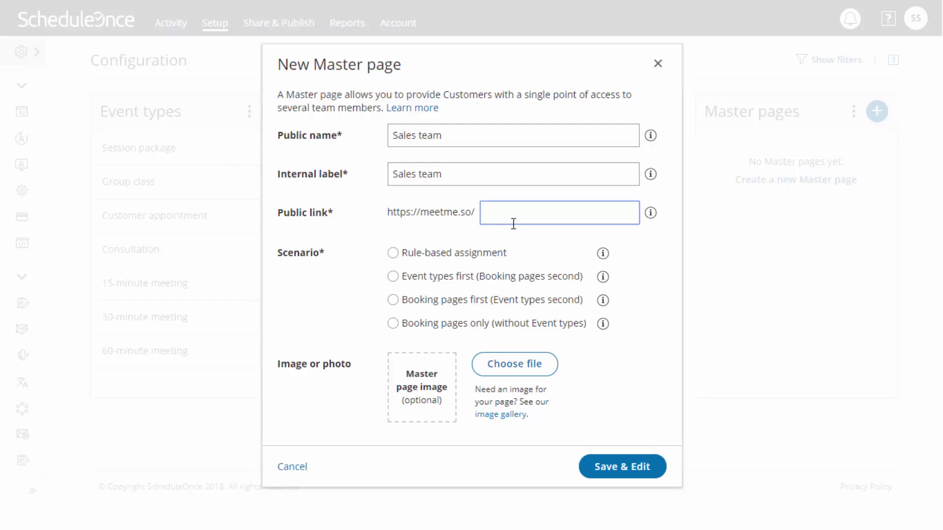
text(Sales)
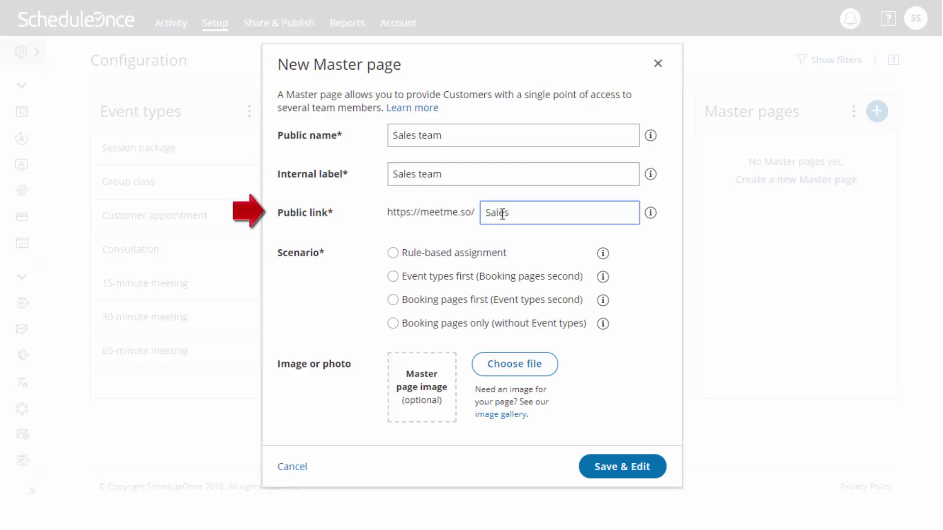
text(teambookings)
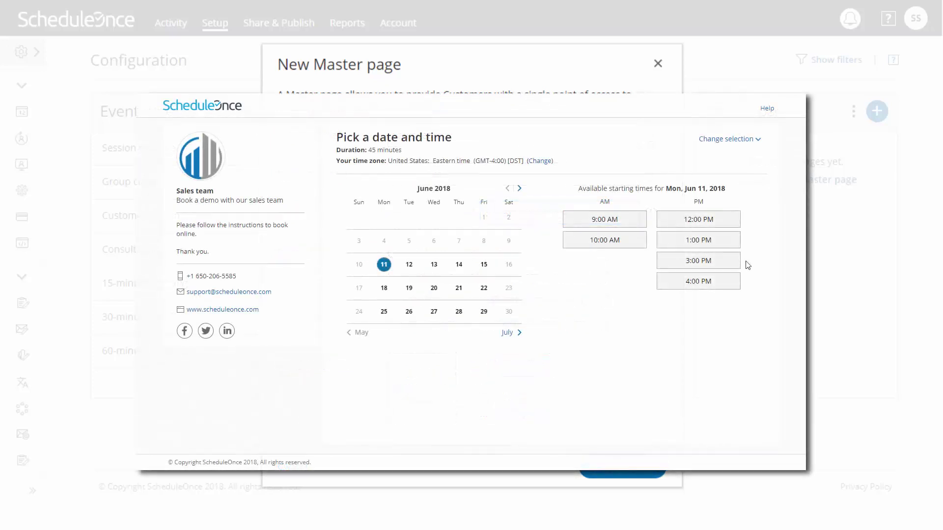
- Walk through the sample booking flows, picking time slots, 15-minute meetings and team members
click(609, 241)
click(548, 277)
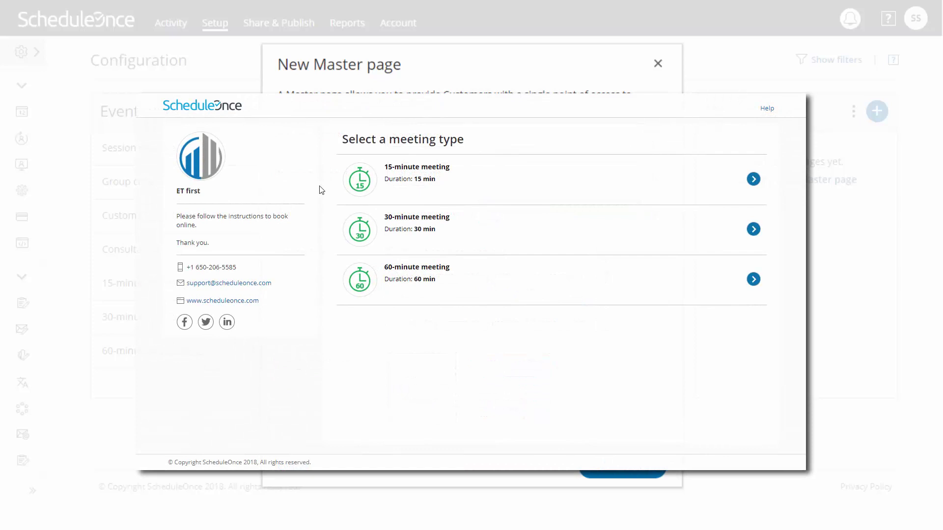
click(430, 186)
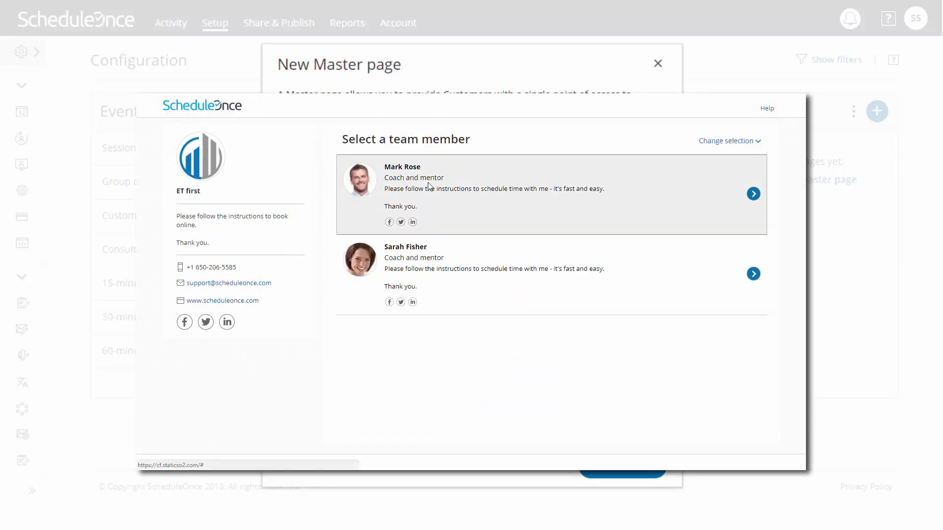
click(430, 187)
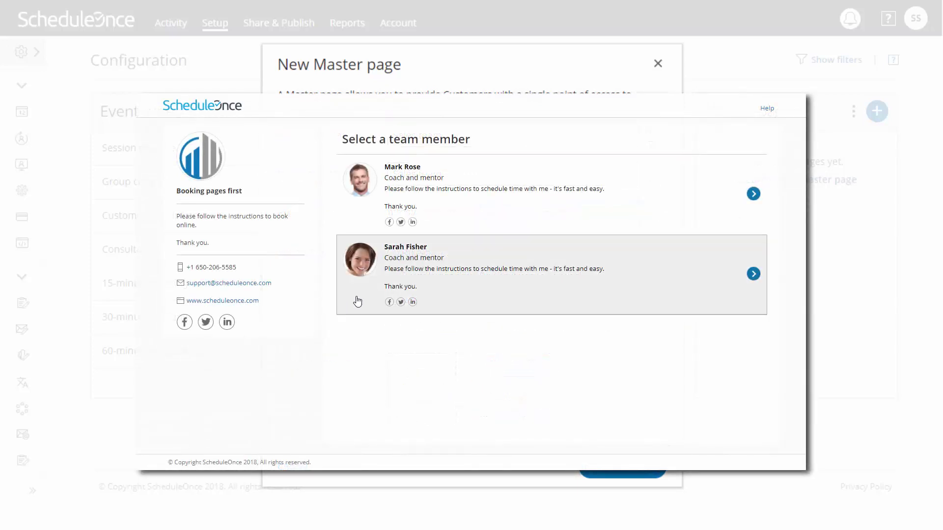
click(412, 277)
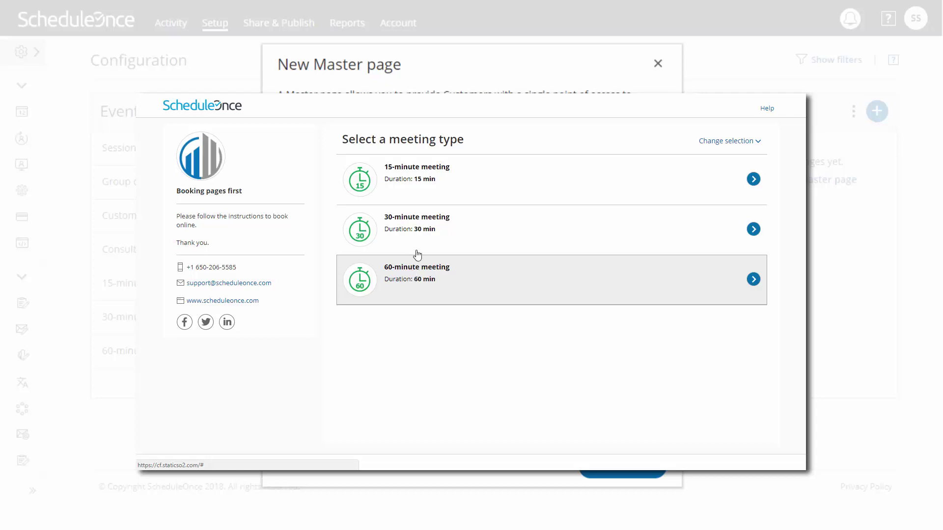
click(436, 194)
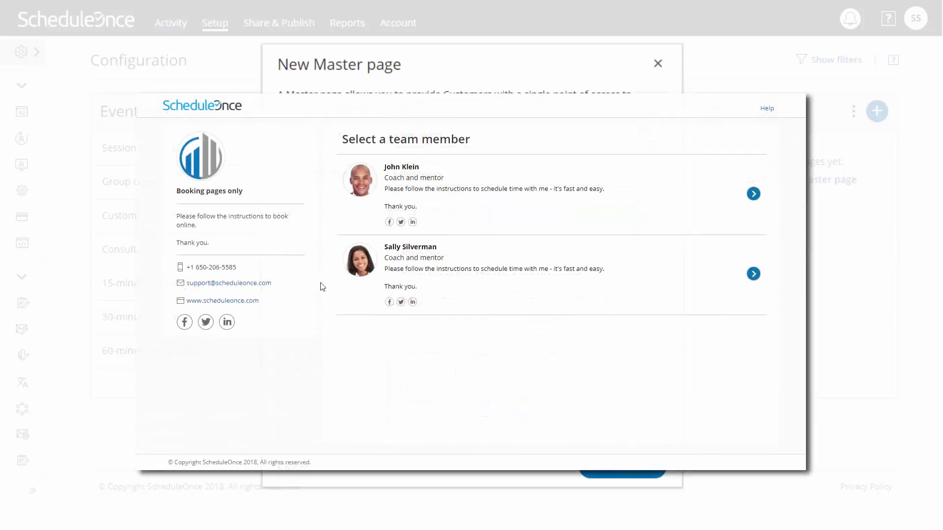
click(407, 197)
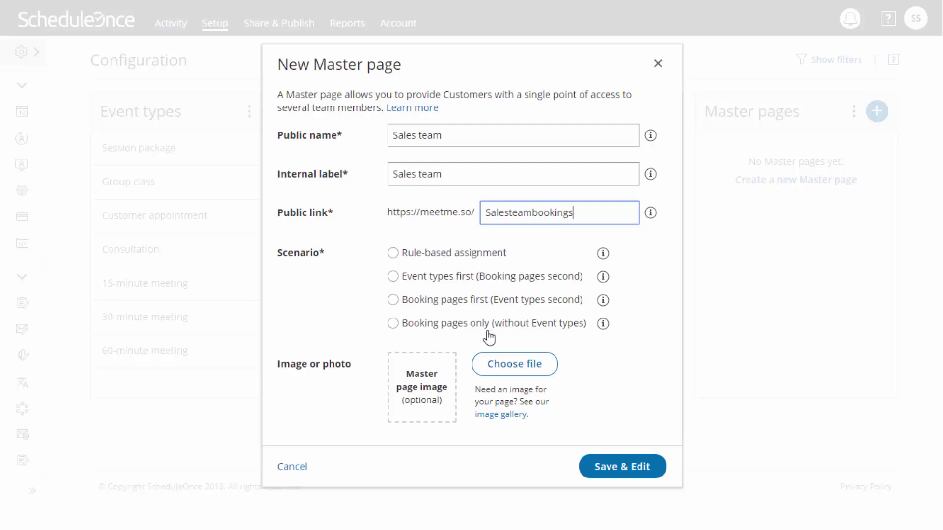
- Add a logo image and save the Sales team Master page with Rule-based assignment
click(495, 365)
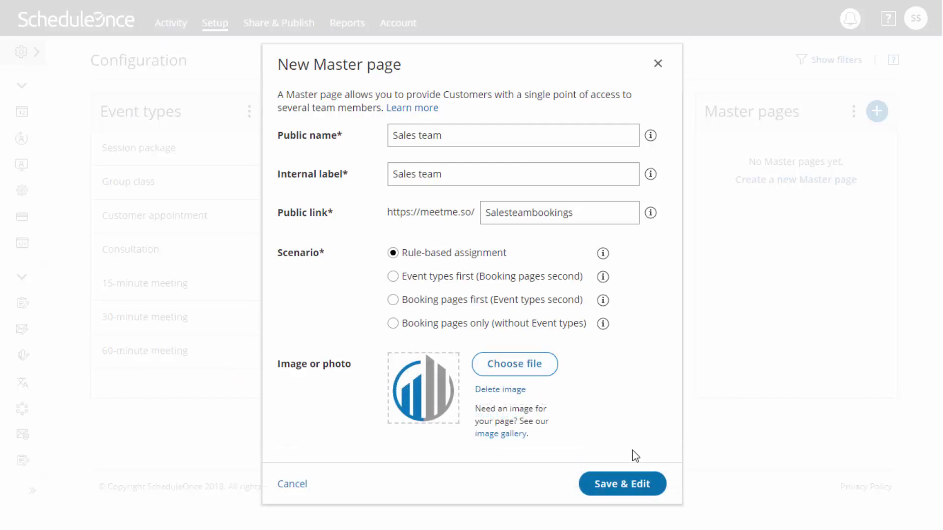
click(629, 485)
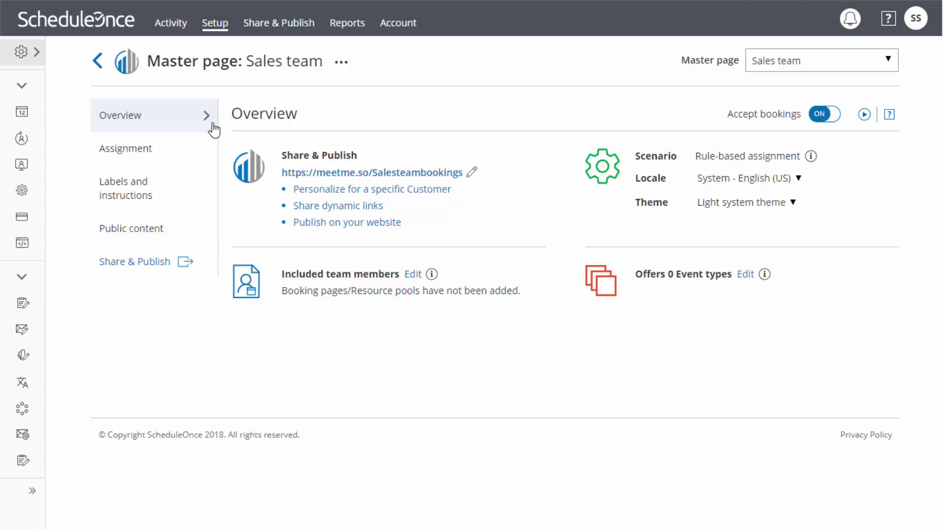
- Show the Sales team Assignment settings, keeping the Dynamic event-based rule type
click(180, 162)
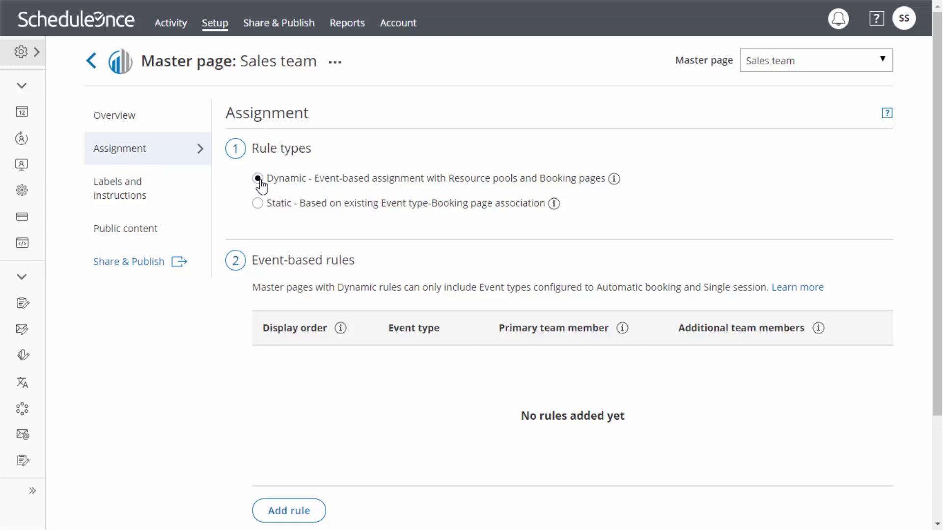
- Add a Consultation rule for Account Executives plus Customer success managers, placing the 60-minute rule first
click(276, 512)
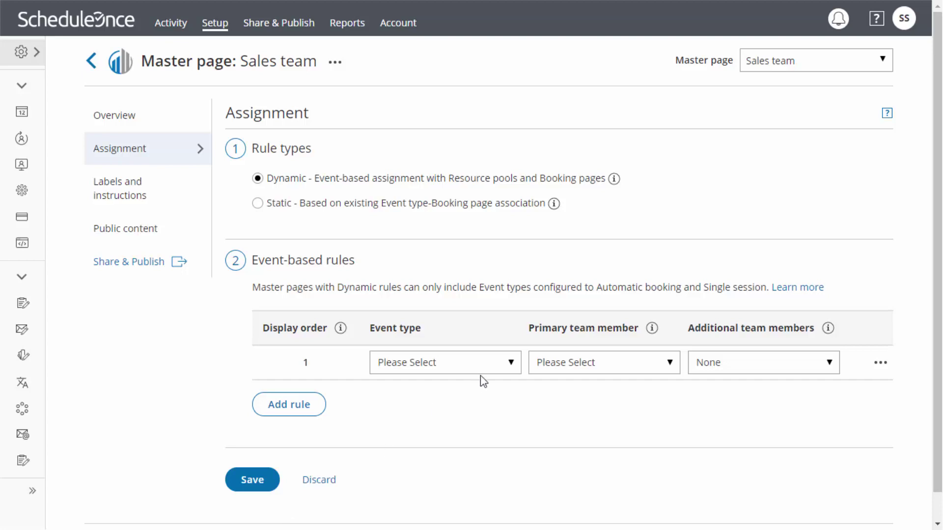
click(491, 366)
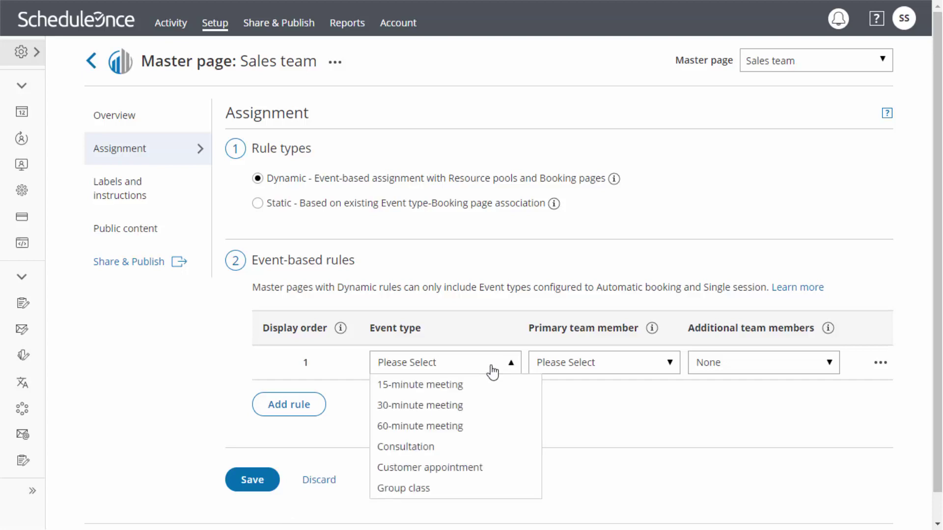
click(468, 448)
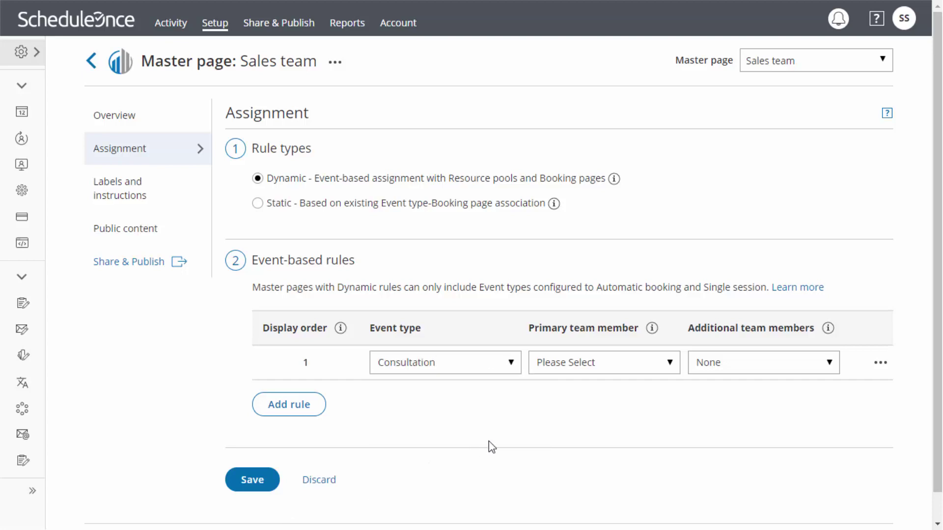
click(623, 373)
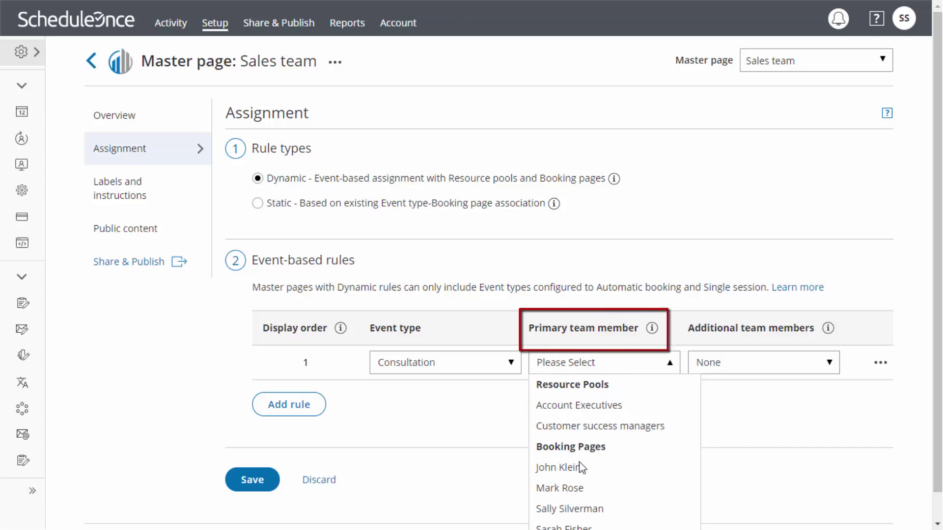
click(579, 406)
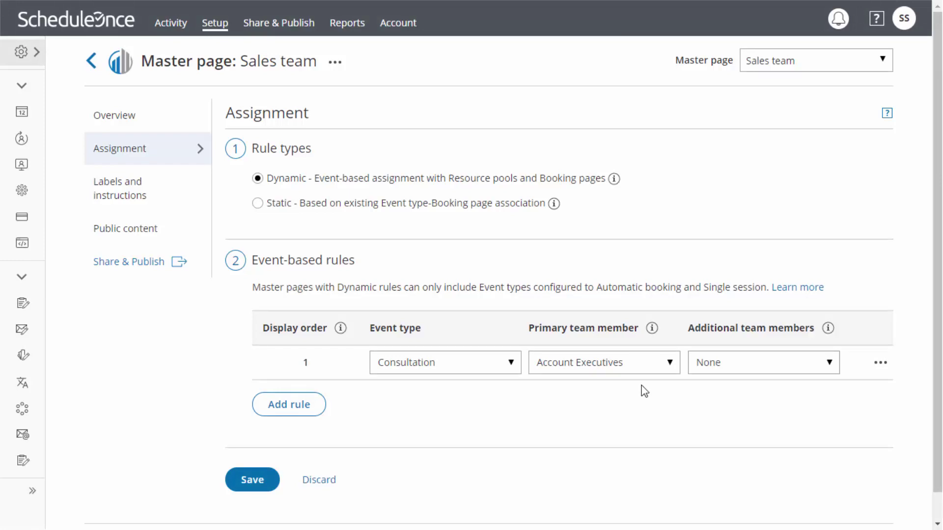
click(765, 366)
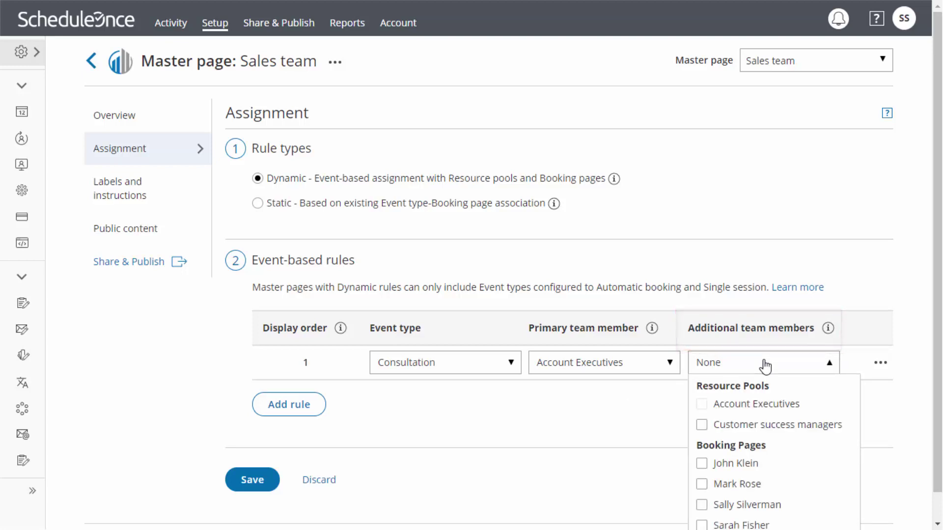
click(703, 425)
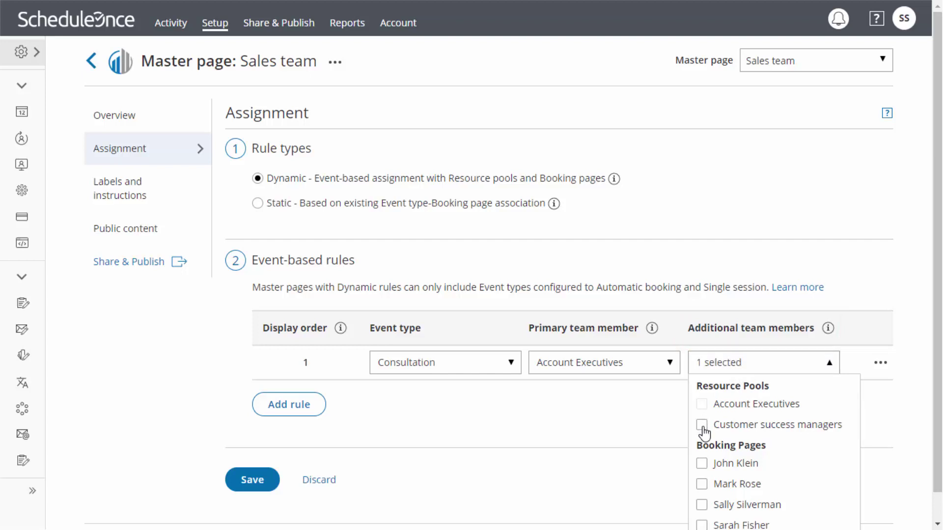
click(663, 427)
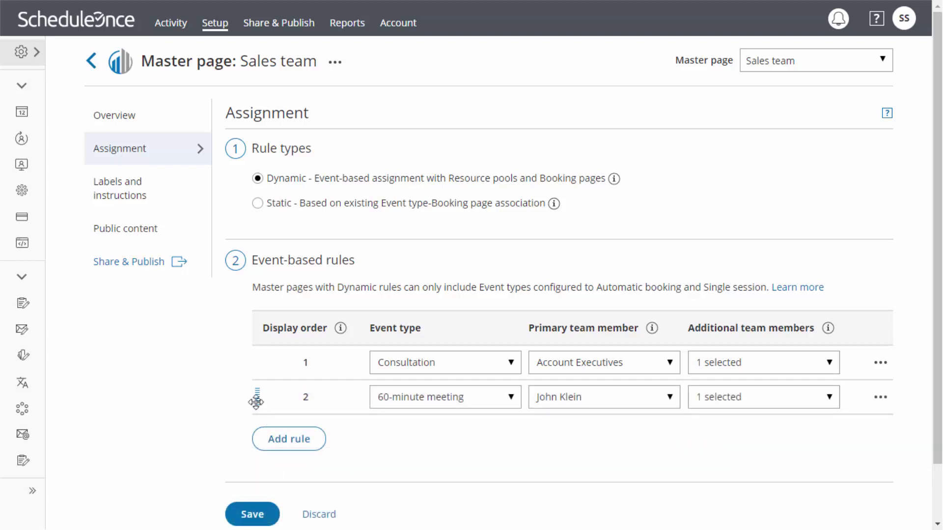
drag(255, 402, 255, 349)
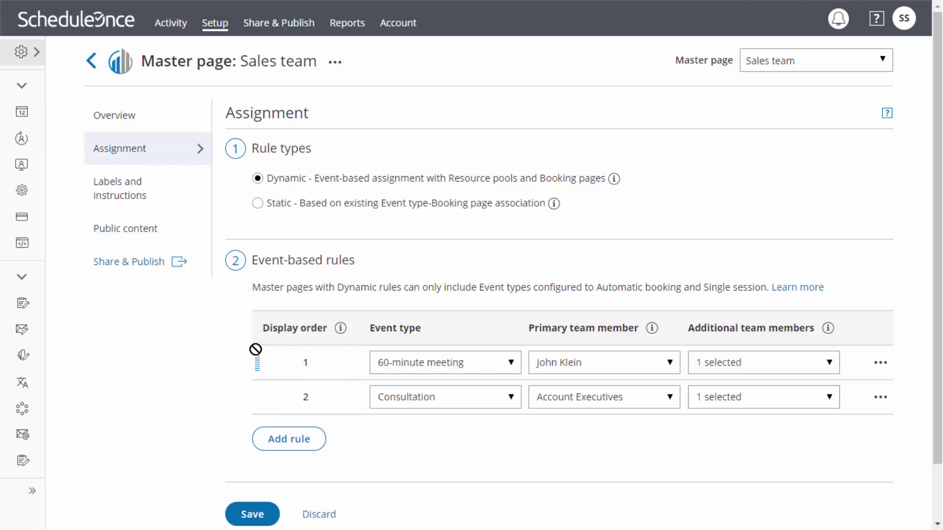
- Switch assignment to static rules and test booking the 10:00 AM slot in the preview
click(258, 205)
click(258, 204)
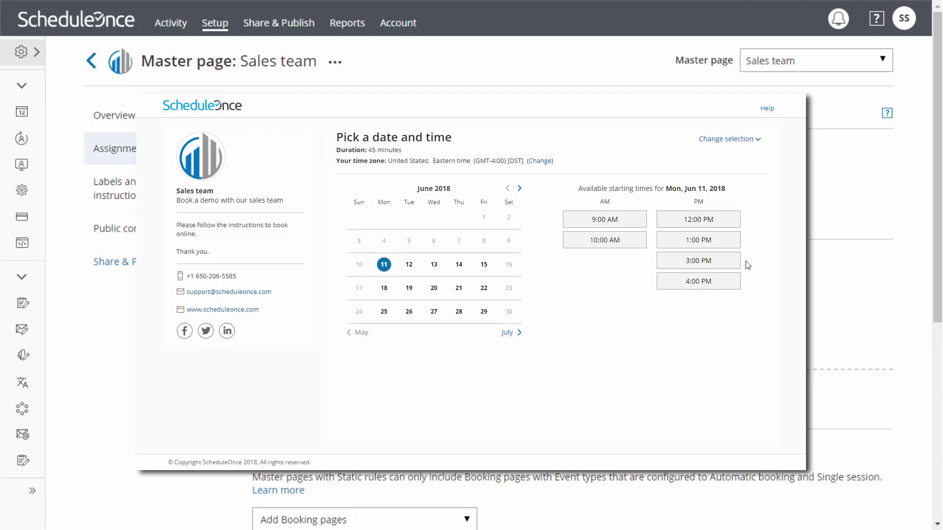
click(611, 240)
click(533, 273)
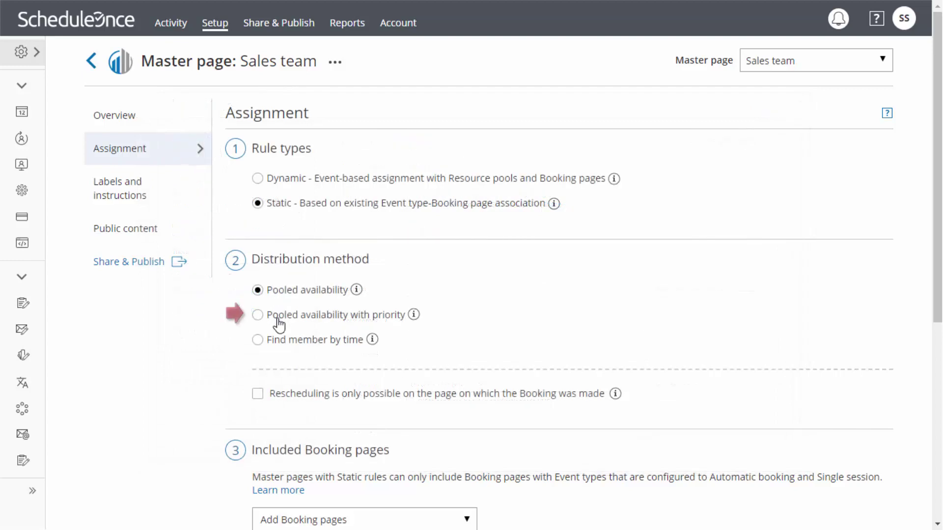
- Set distribution to Find member by time and preview a 15-minute meeting on June 14, 11:00 AM
click(278, 320)
click(276, 346)
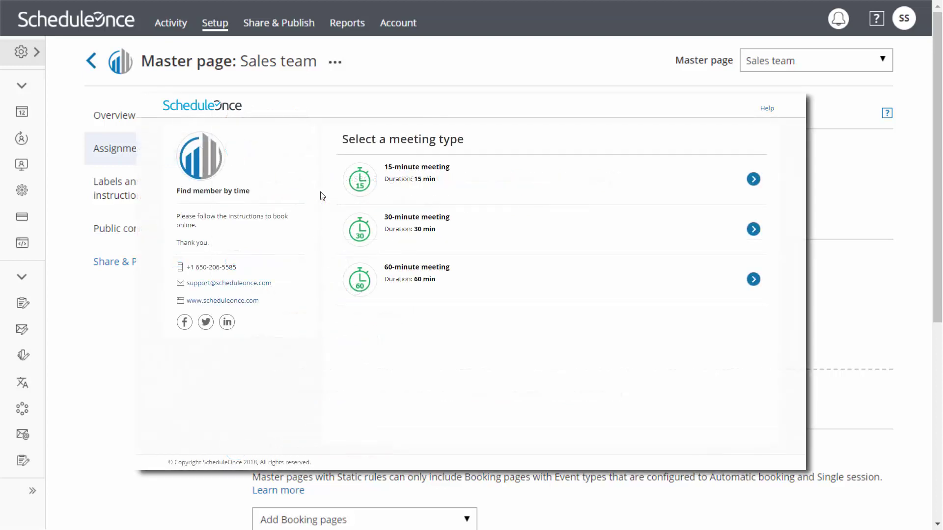
click(428, 195)
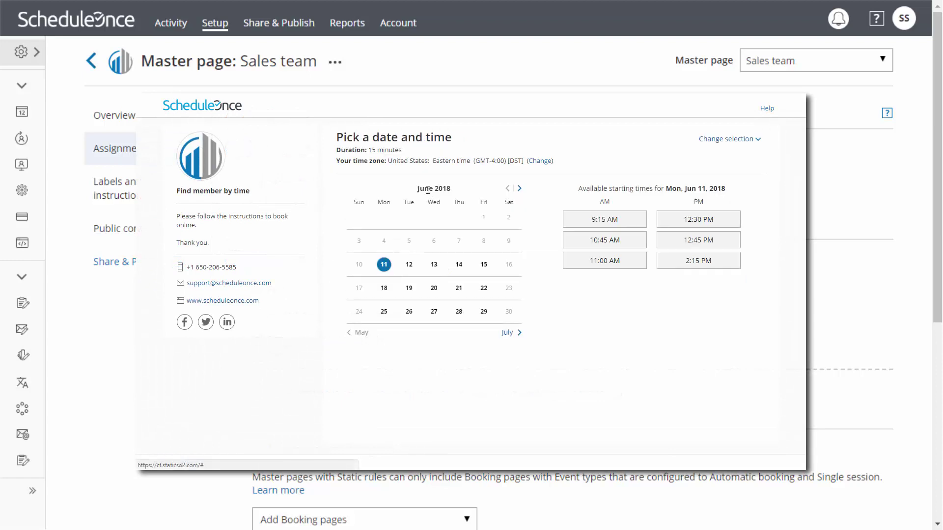
click(460, 268)
click(583, 272)
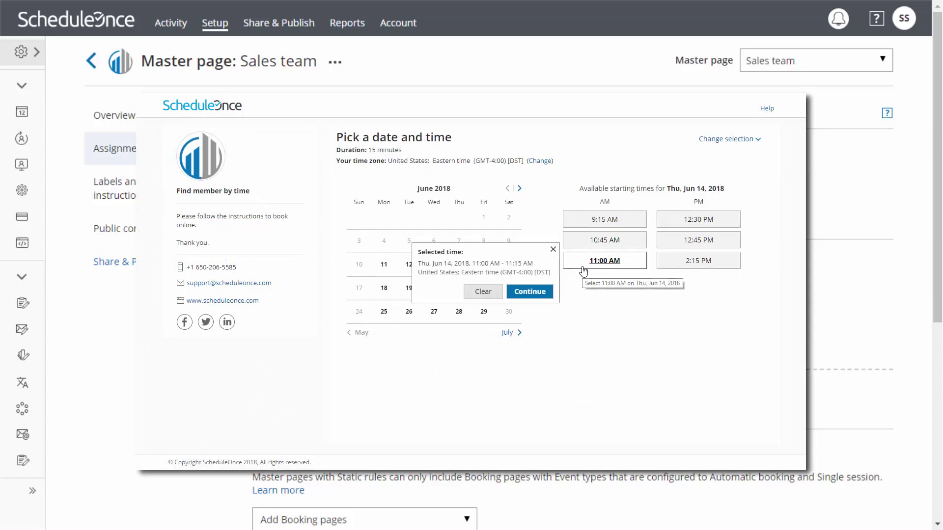
click(545, 293)
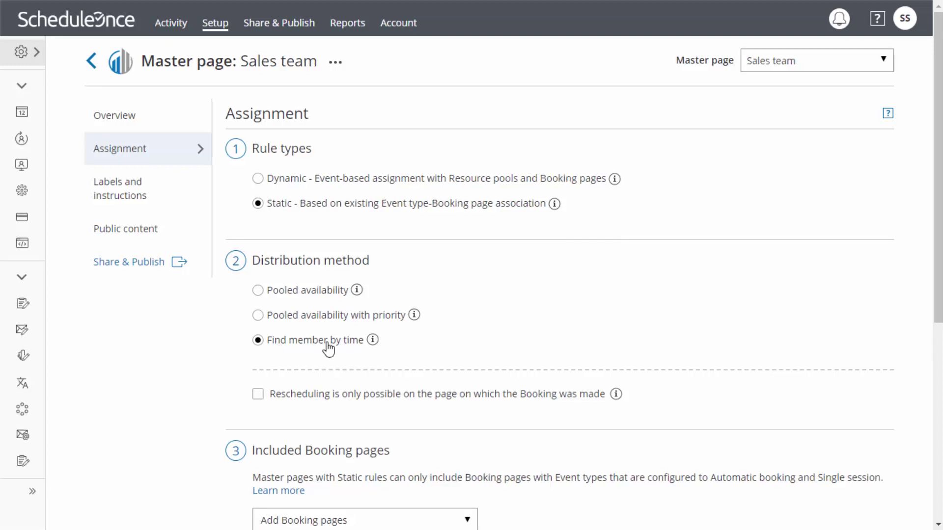
- Include two team members' booking pages in the Master page and save the assignment
scroll(328, 350, down, 1)
scroll(328, 350, down, 3)
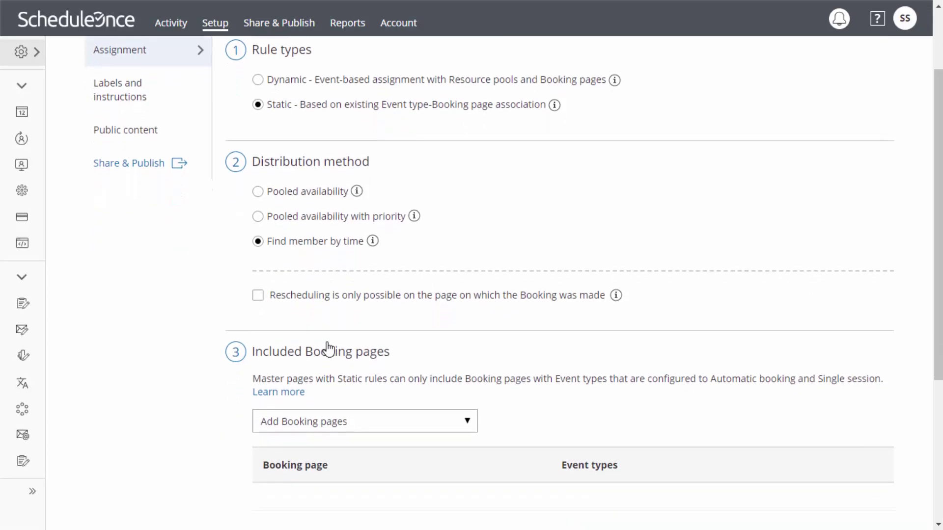
scroll(328, 350, down, 2)
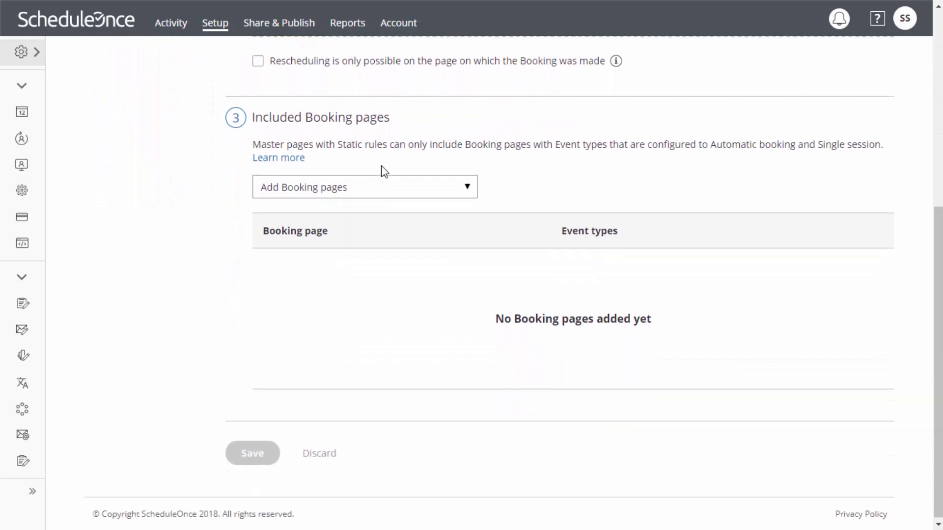
click(382, 186)
click(266, 231)
click(267, 254)
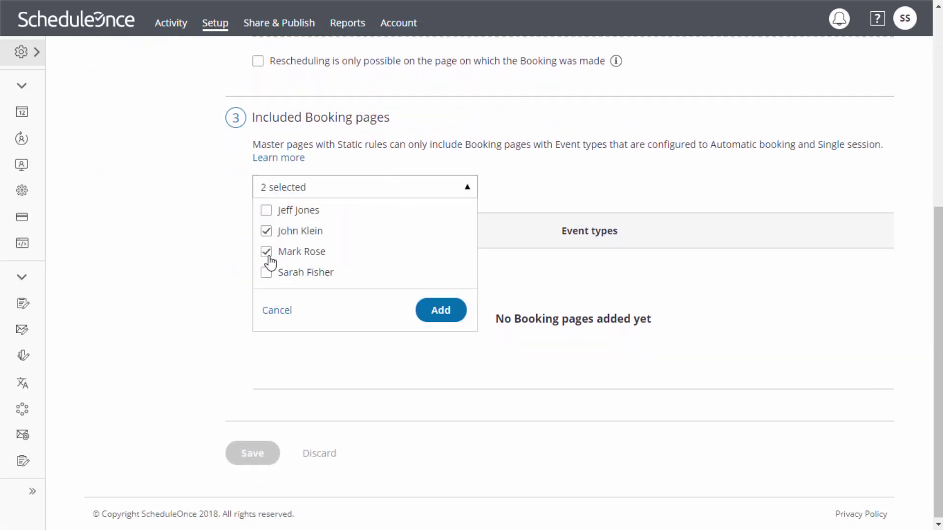
click(424, 310)
click(269, 454)
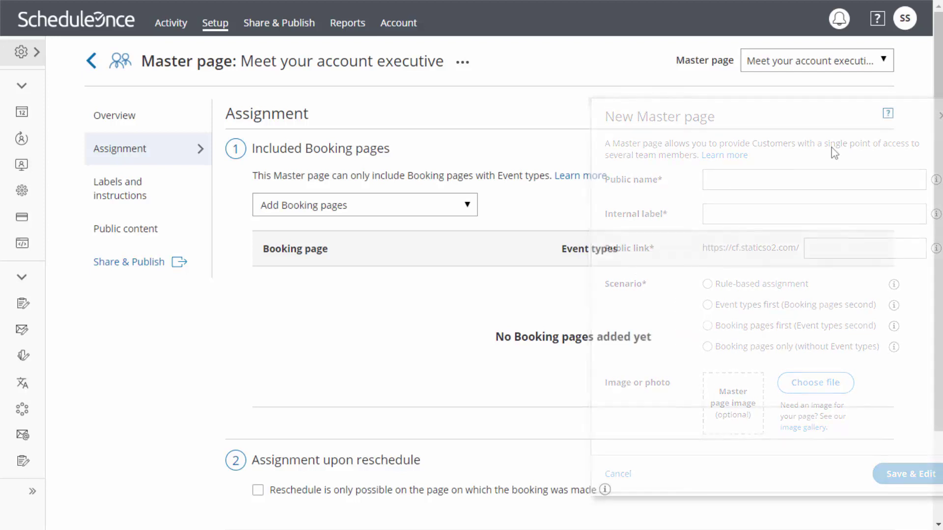
- Add a team member's booking page to Meet your account executive and save the change
click(354, 213)
click(270, 250)
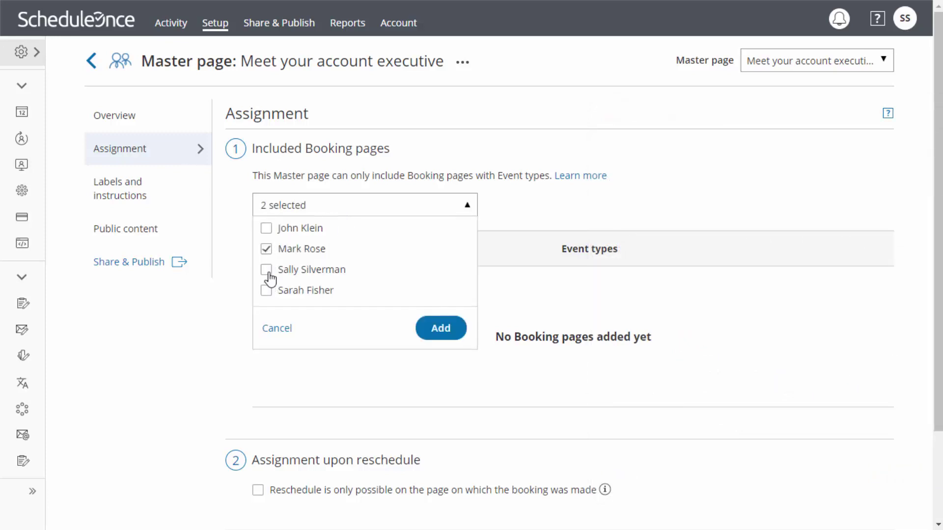
click(444, 329)
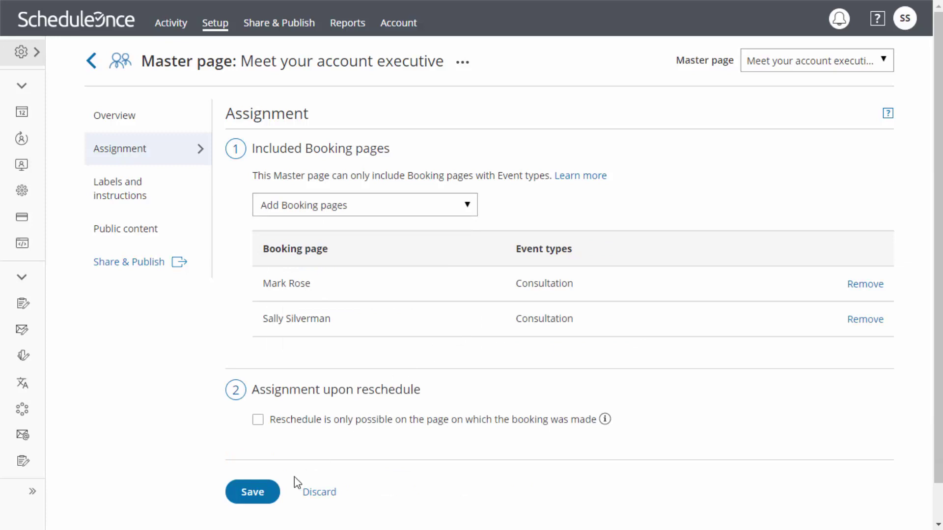
click(270, 489)
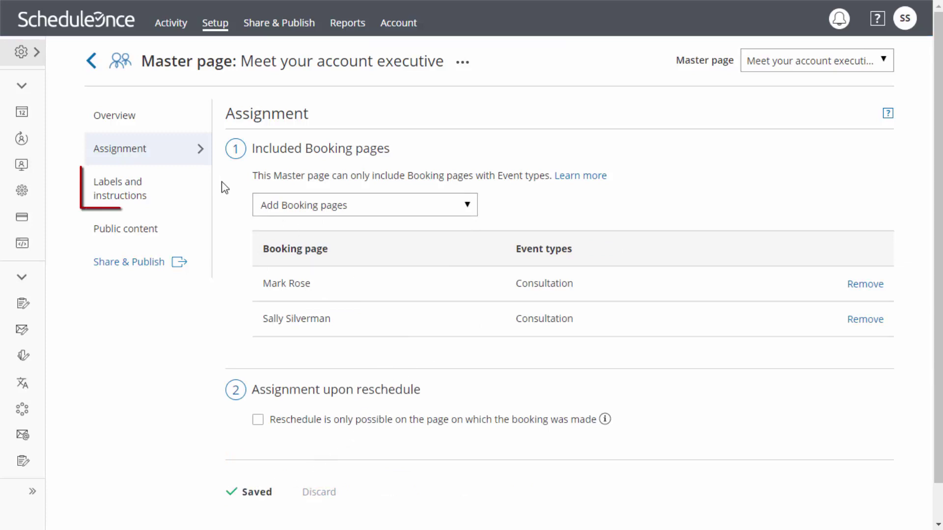
click(172, 201)
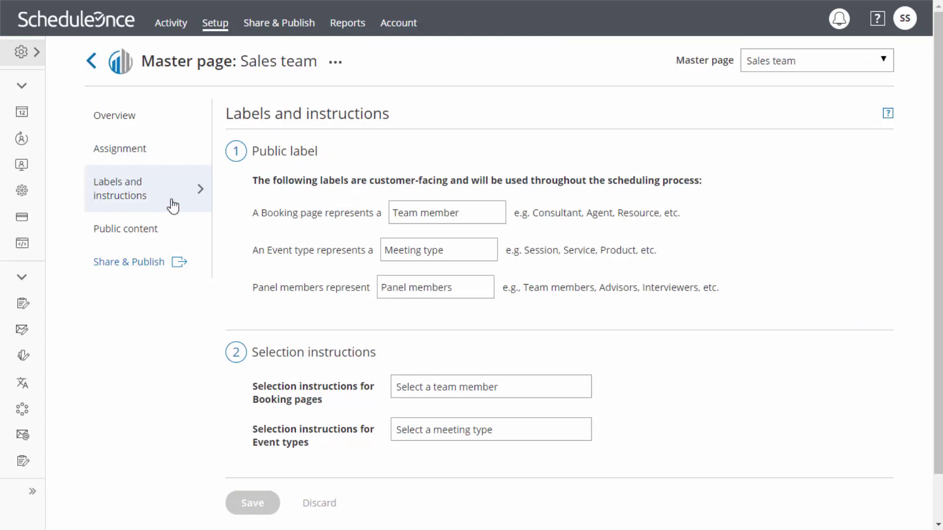
- Edit the Team member label and Booking pages selection instructions, then save them
click(460, 213)
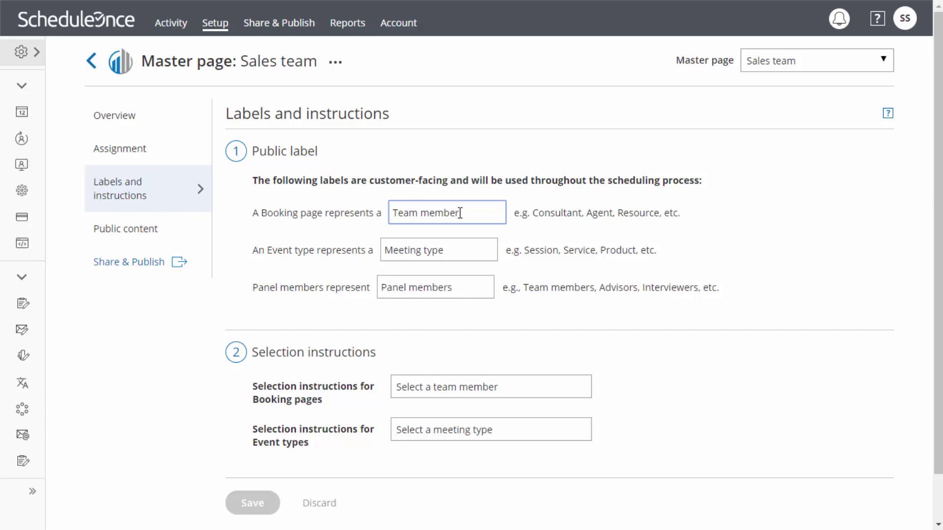
key(BackSpace)
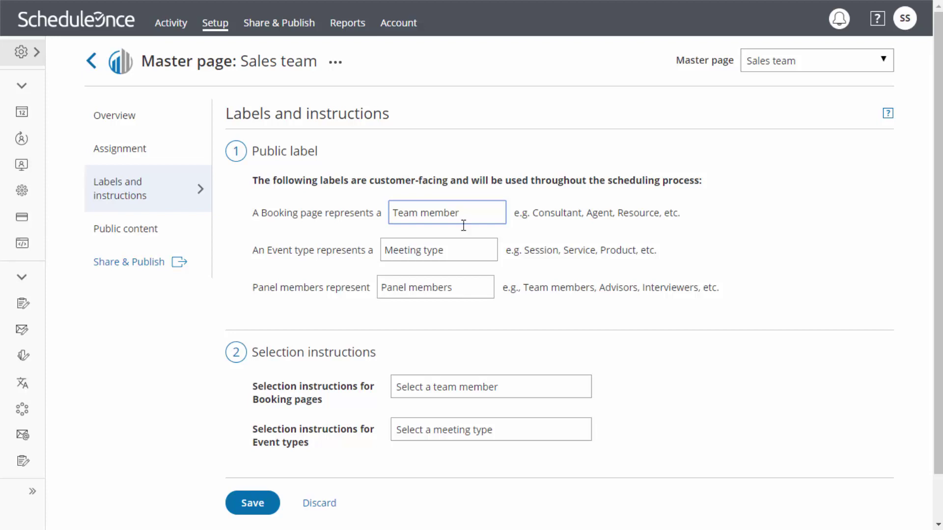
click(459, 386)
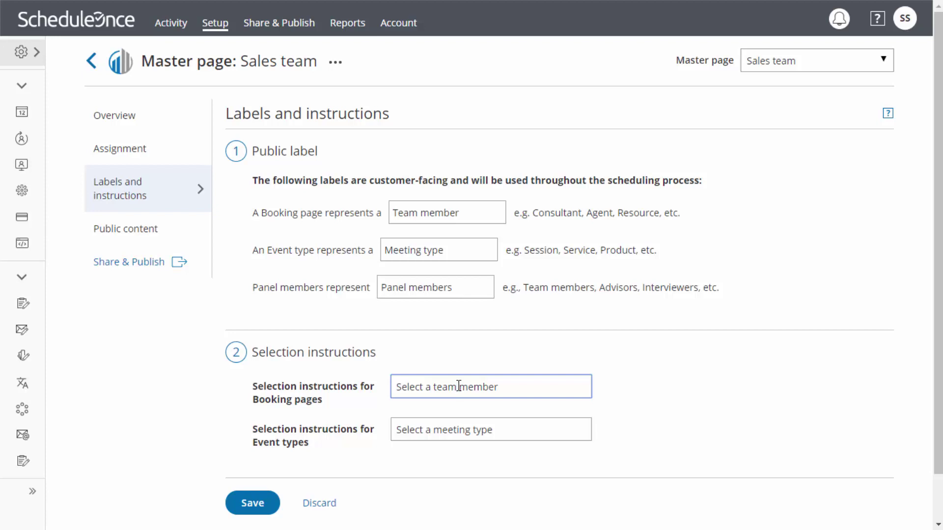
click(259, 504)
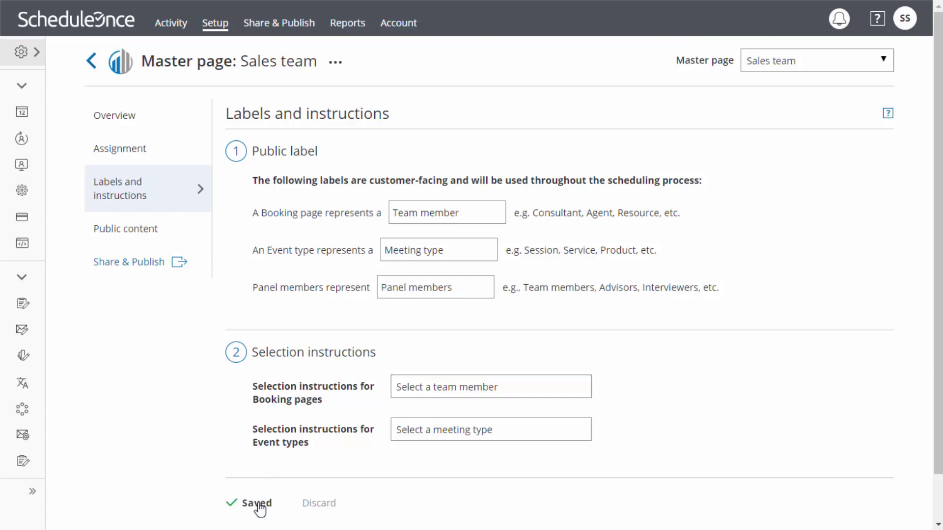
click(190, 230)
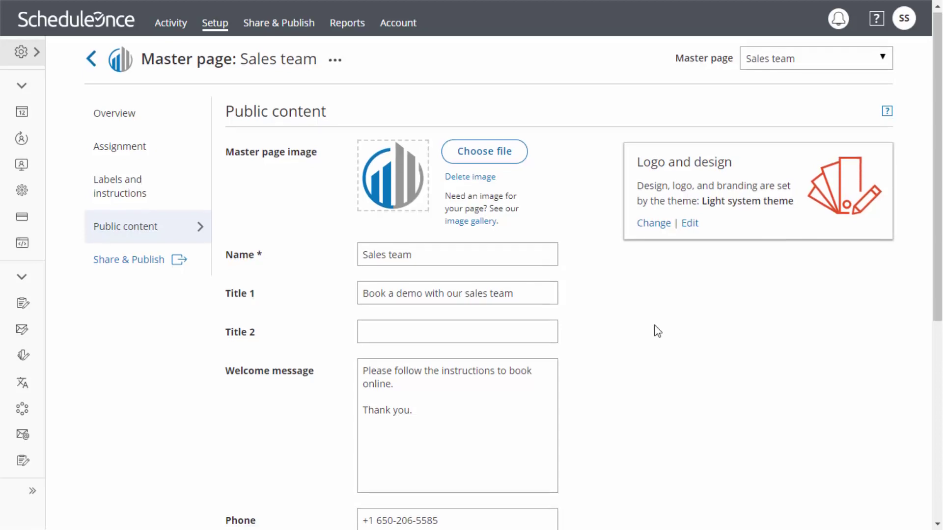
- Scroll through the Sales team Public content form down to its Save button
scroll(657, 331, down, 1)
scroll(657, 332, down, 2)
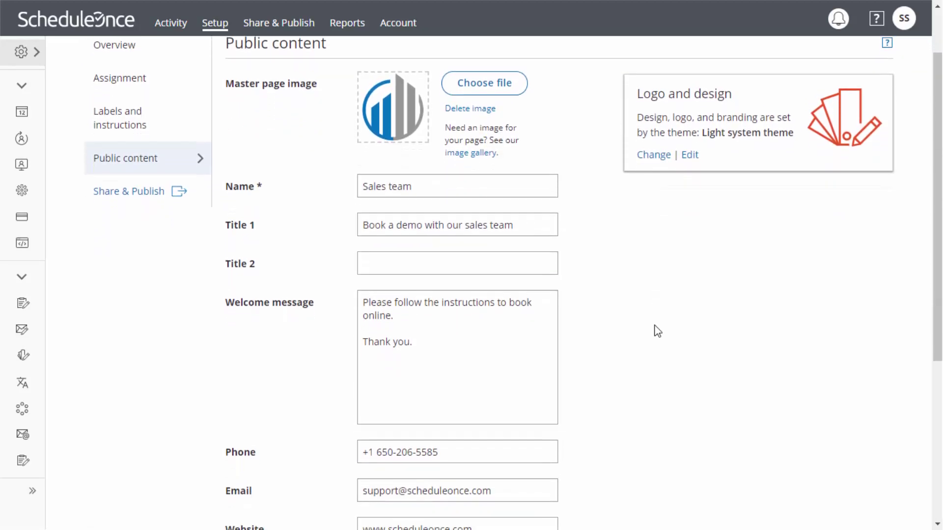
scroll(657, 332, down, 2)
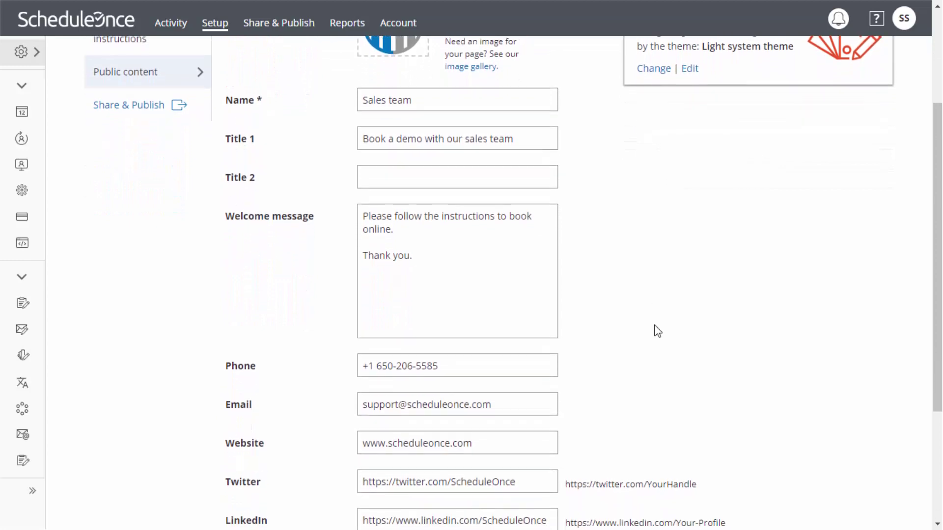
scroll(657, 331, down, 2)
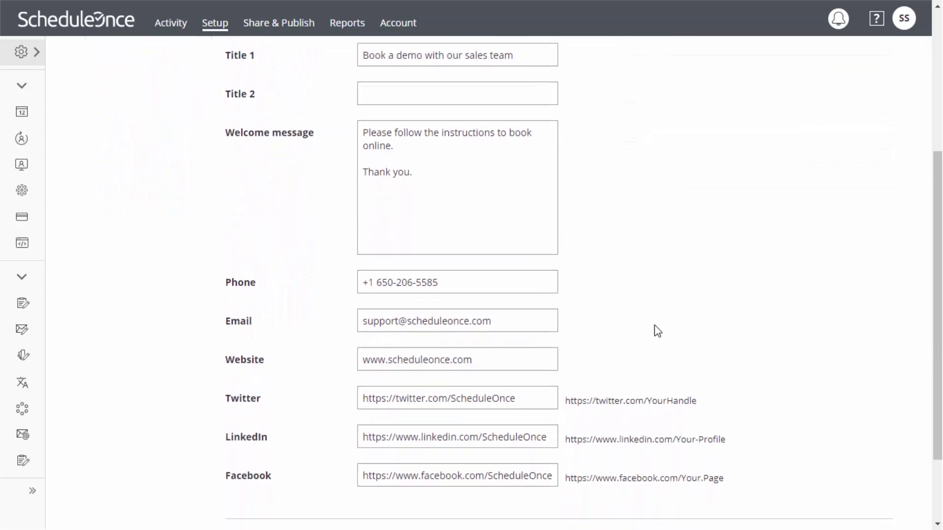
scroll(657, 332, down, 1)
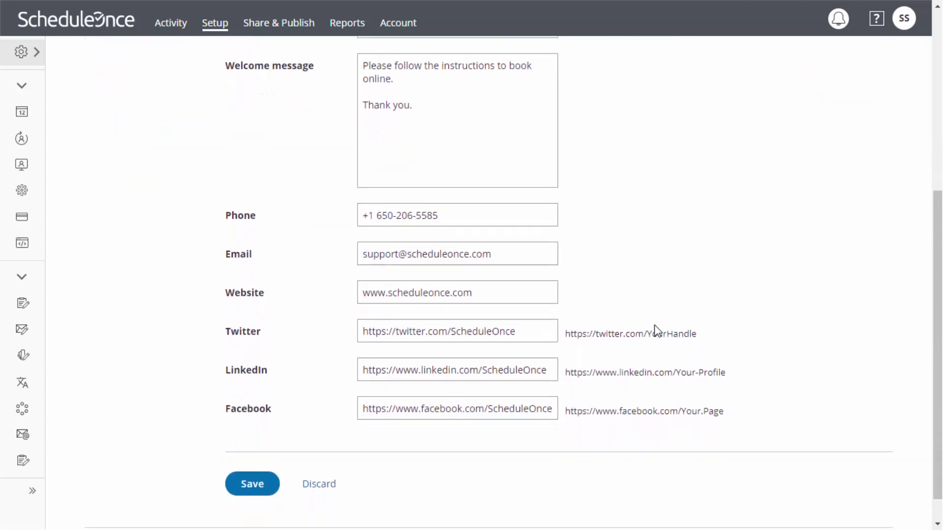